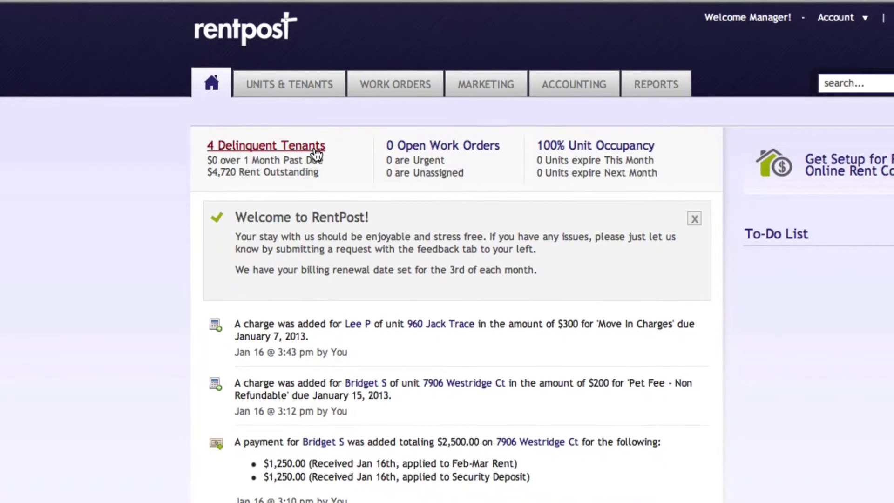
# Open the Tenant Delinquencies report showing the 4 delinquent tenants totaling $4,720.00
pyautogui.click(309, 147)
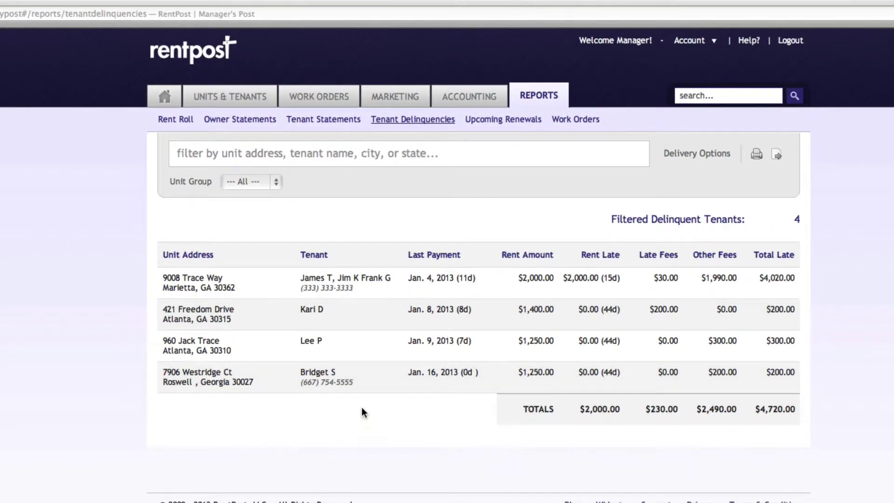
pyautogui.click(251, 99)
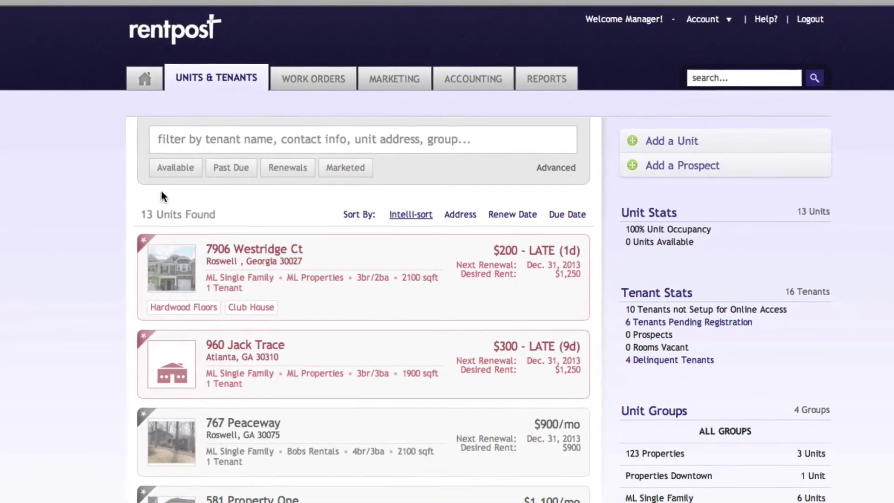
pyautogui.click(444, 259)
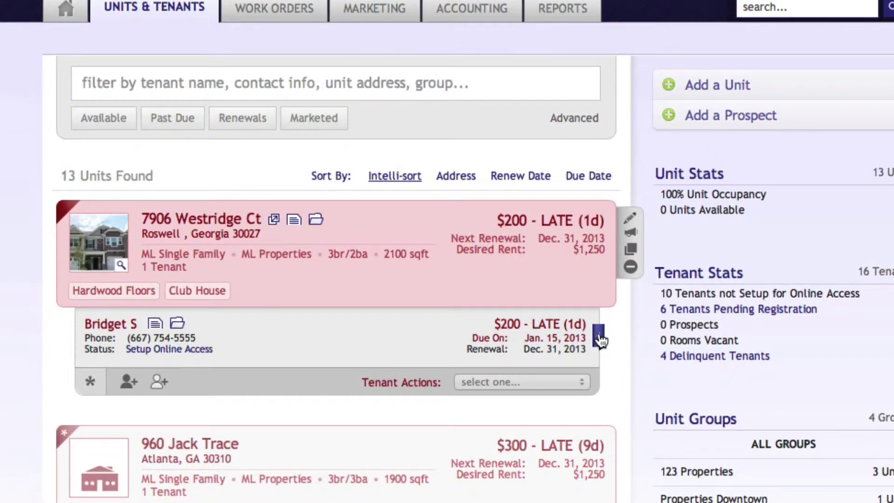
pyautogui.click(596, 336)
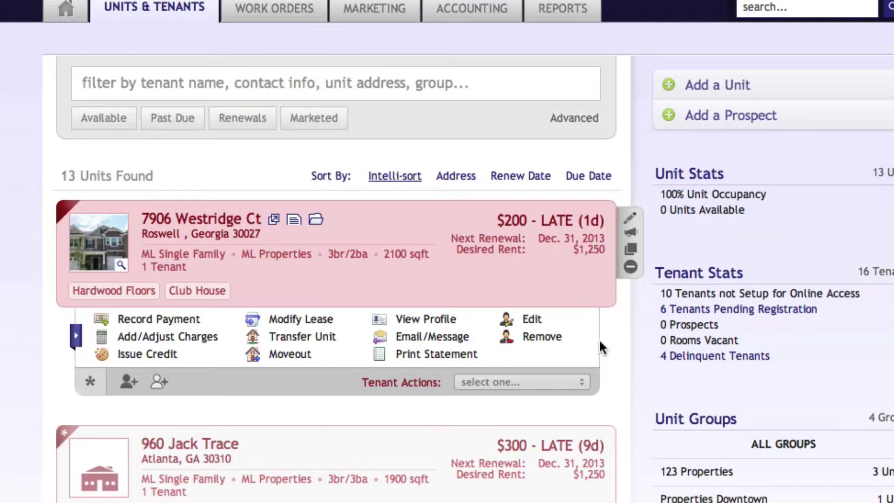
pyautogui.click(530, 322)
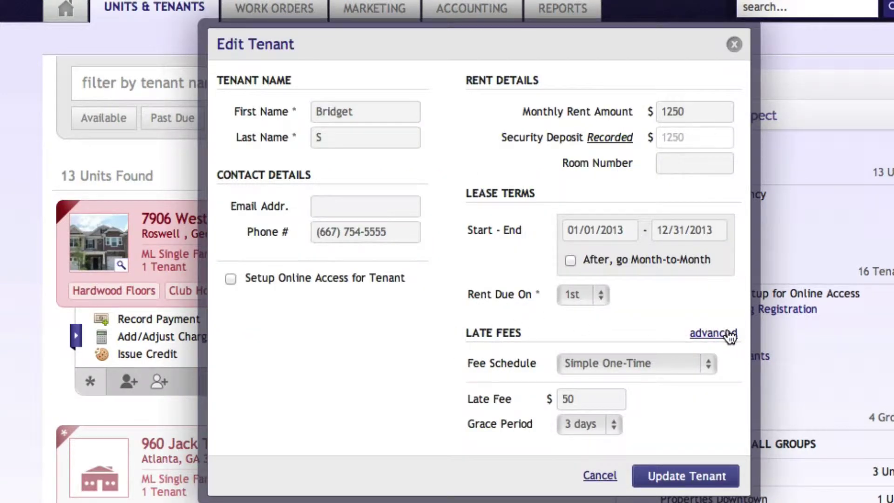
# Check the Fee Schedule choices, then open the advanced Late Fee Schedules list
pyautogui.click(710, 367)
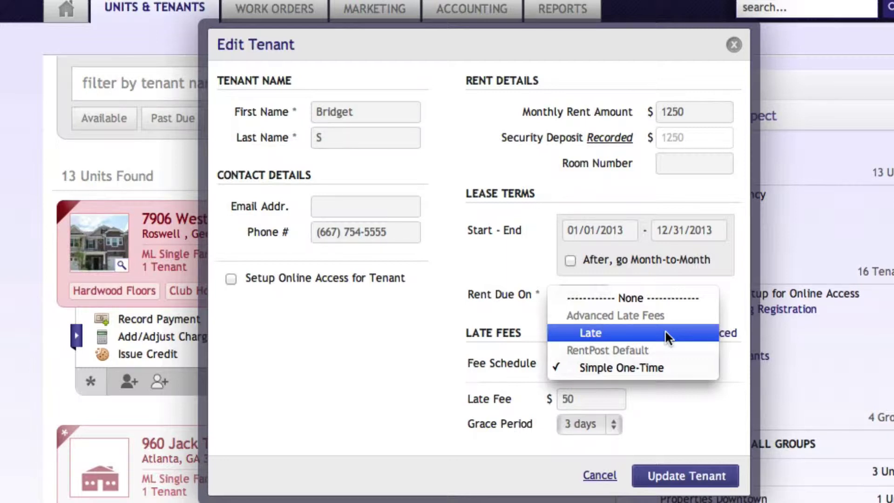
pyautogui.click(748, 303)
pyautogui.click(713, 334)
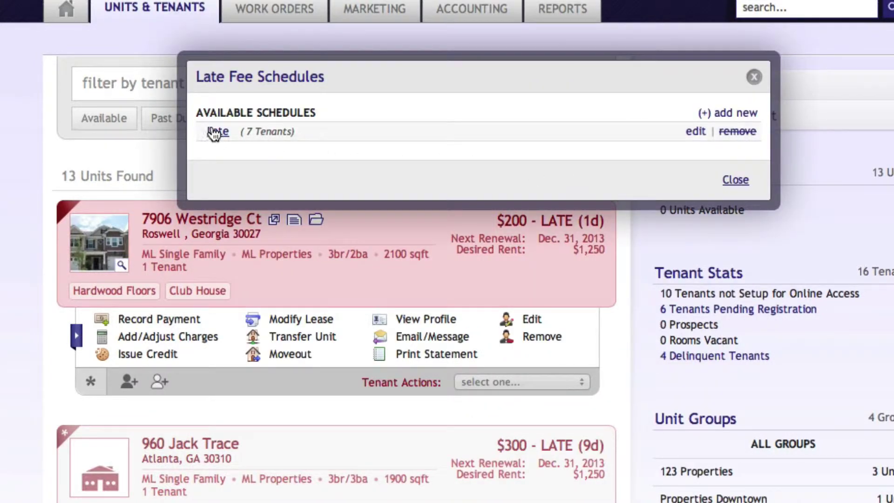
# Review the existing Late schedule, then start a new one named '$50 One time $10 5 days'
pyautogui.click(697, 135)
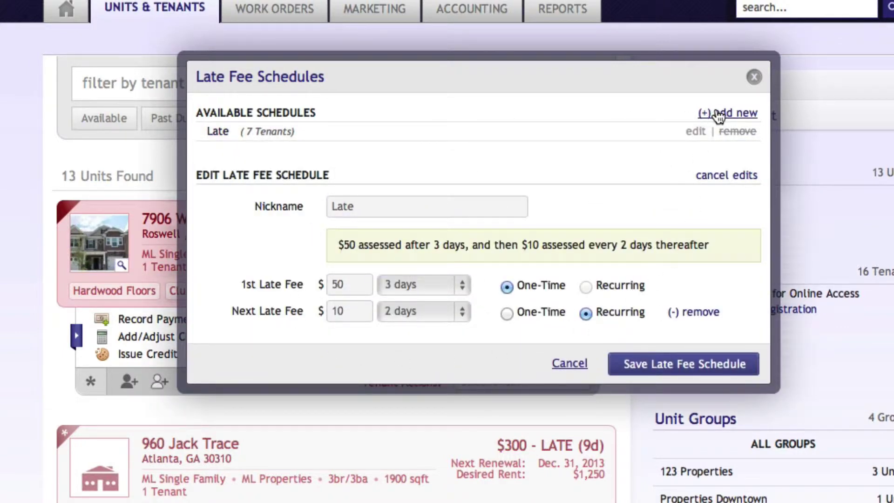
pyautogui.click(694, 131)
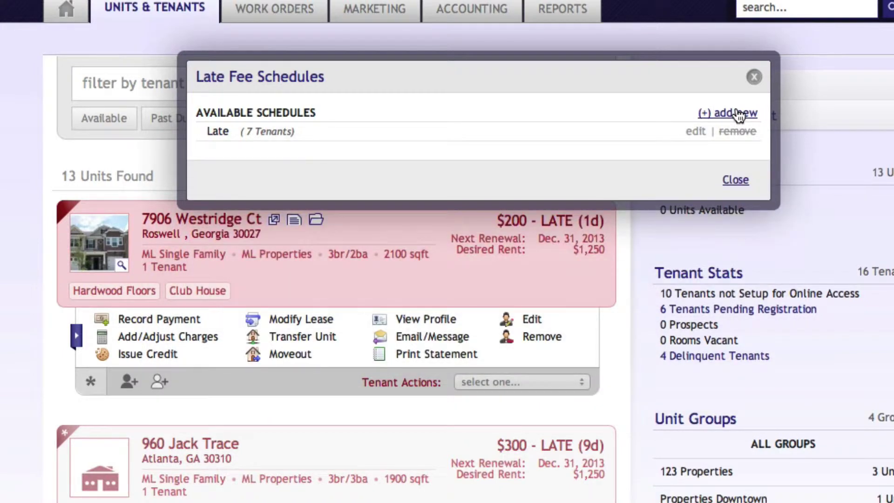
pyautogui.click(739, 114)
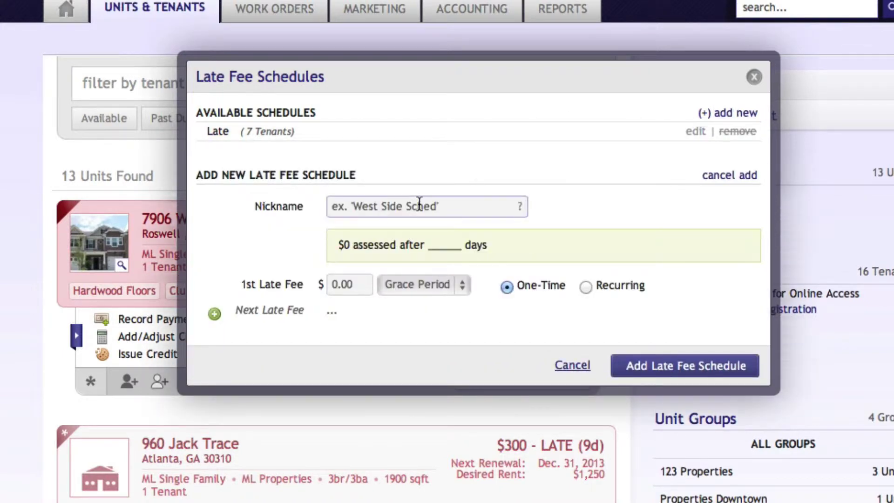
pyautogui.click(419, 205)
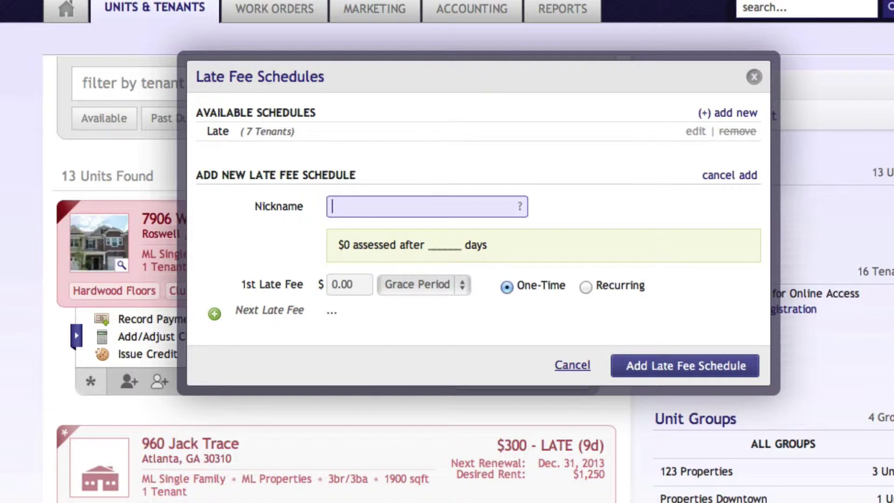
pyautogui.write('$50 One time ')
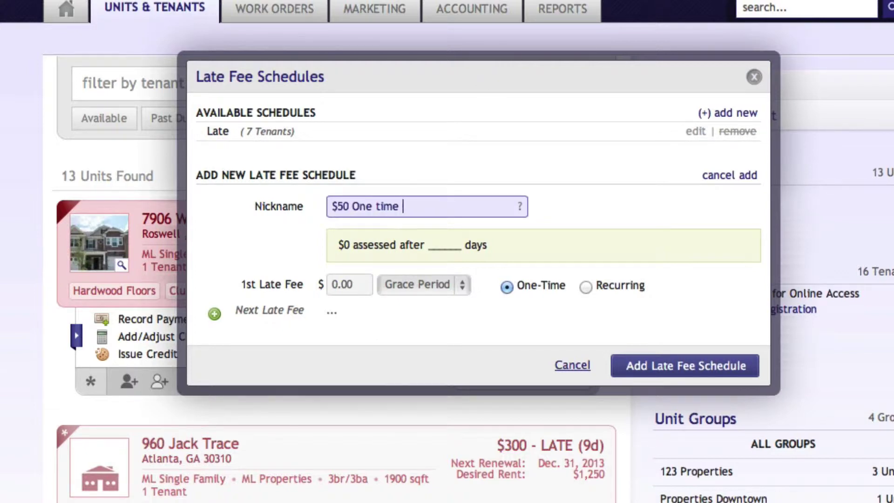
pyautogui.write('$10 5 days')
# Set the first late fee to $50 after a 3-day grace period
pyautogui.click(355, 282)
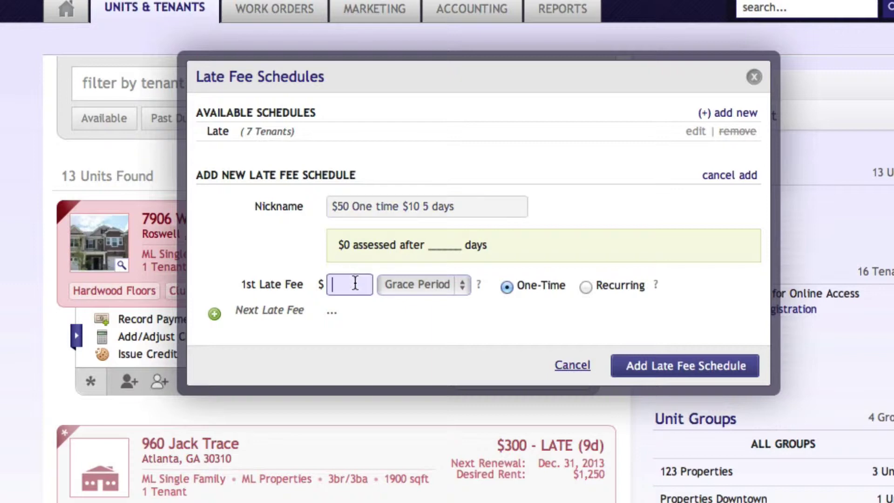
pyautogui.write('50')
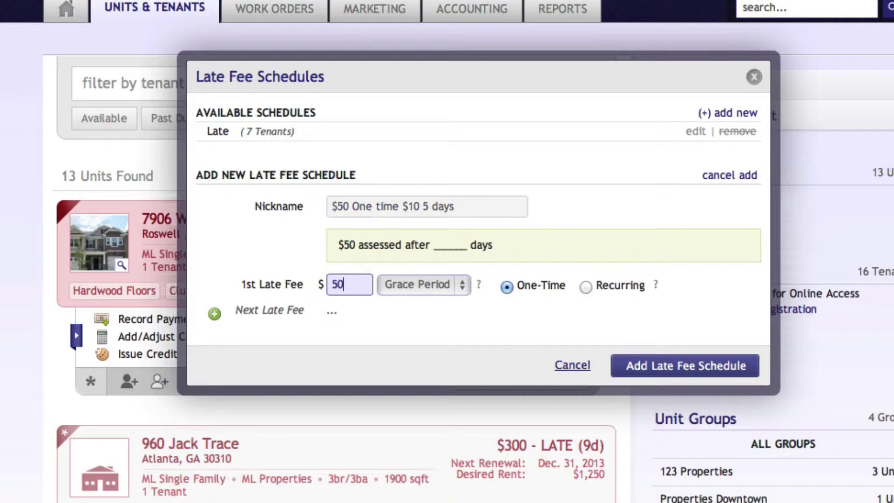
pyautogui.click(454, 287)
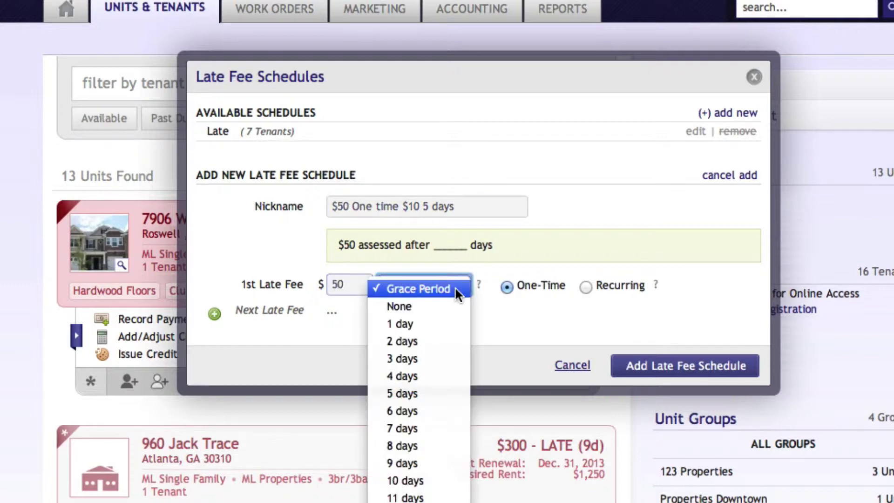
pyautogui.click(442, 358)
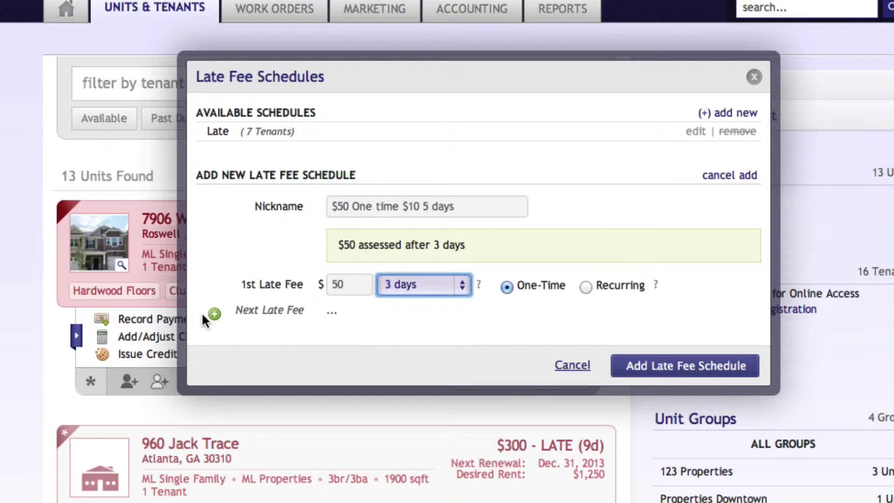
# Add a $10 next late fee recurring every 5 days, then save the '$50 One time $10 5 days' schedule
pyautogui.click(214, 314)
pyautogui.click(343, 309)
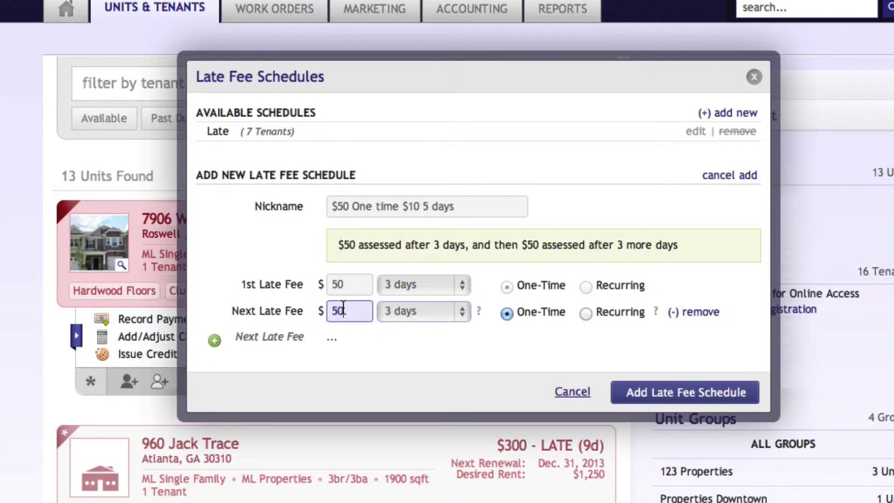
pyautogui.press('BackSpace')
pyautogui.write('10')
pyautogui.click(464, 311)
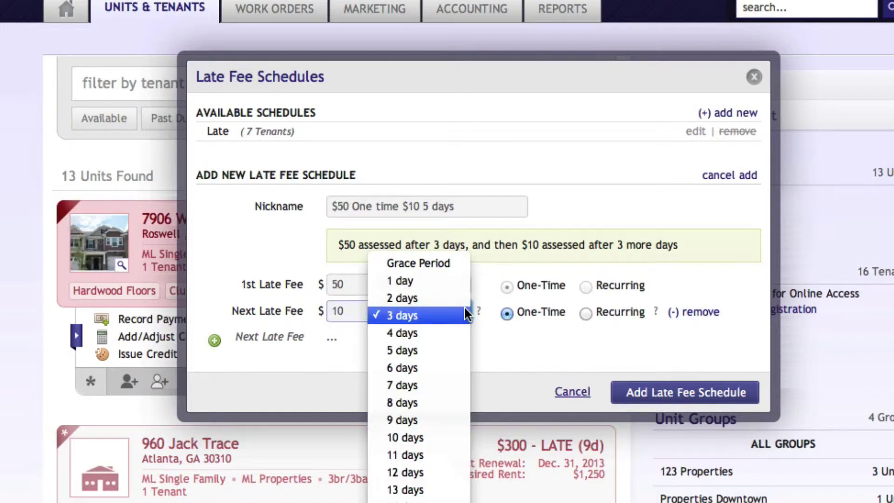
pyautogui.click(438, 350)
pyautogui.click(585, 313)
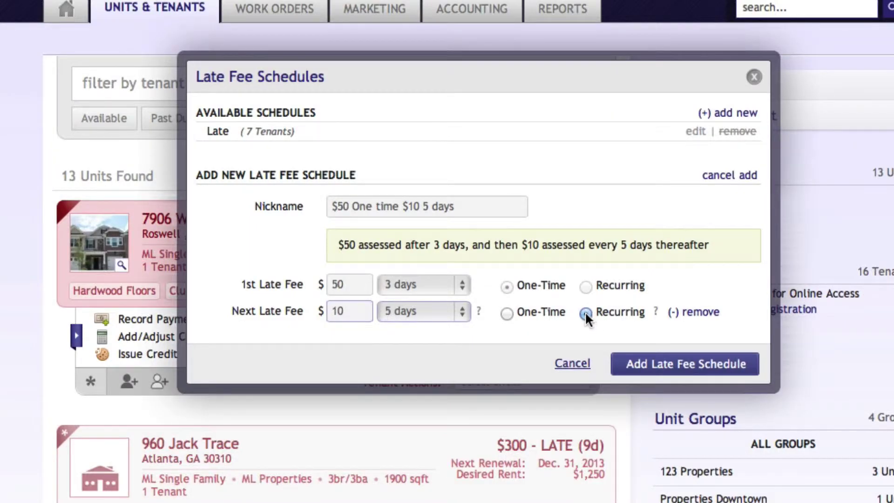
pyautogui.click(654, 364)
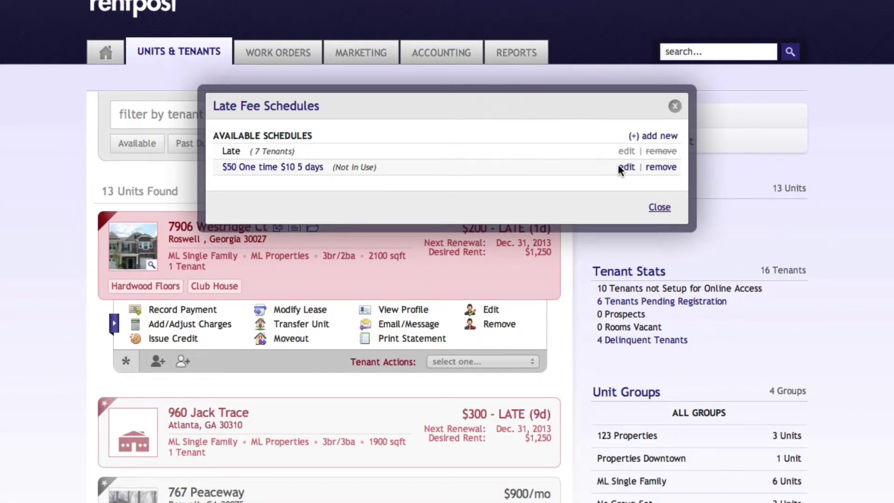
pyautogui.click(658, 209)
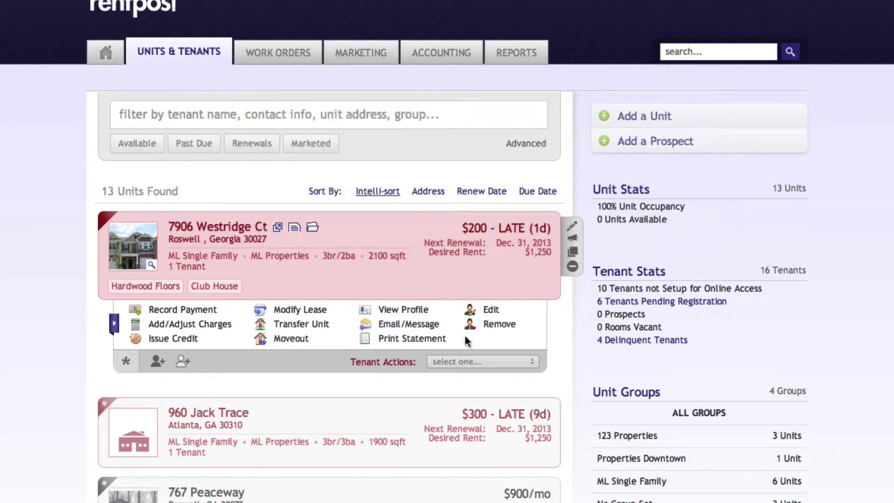
pyautogui.click(492, 310)
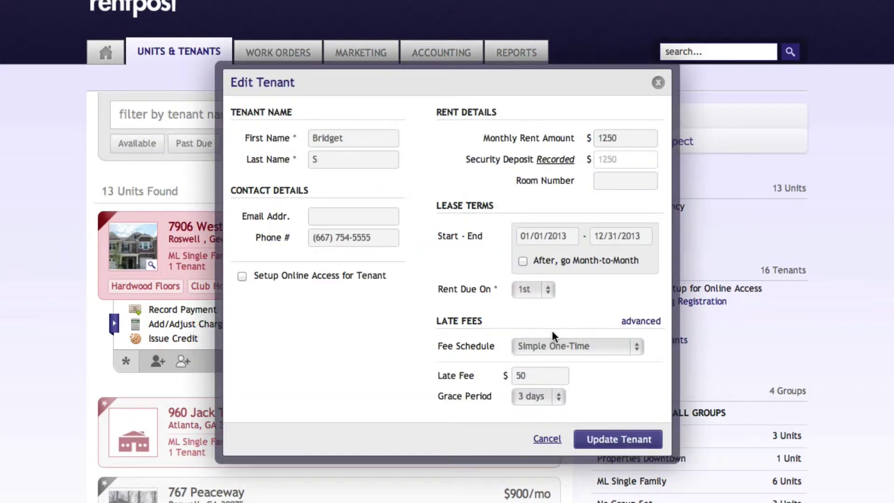
pyautogui.click(574, 345)
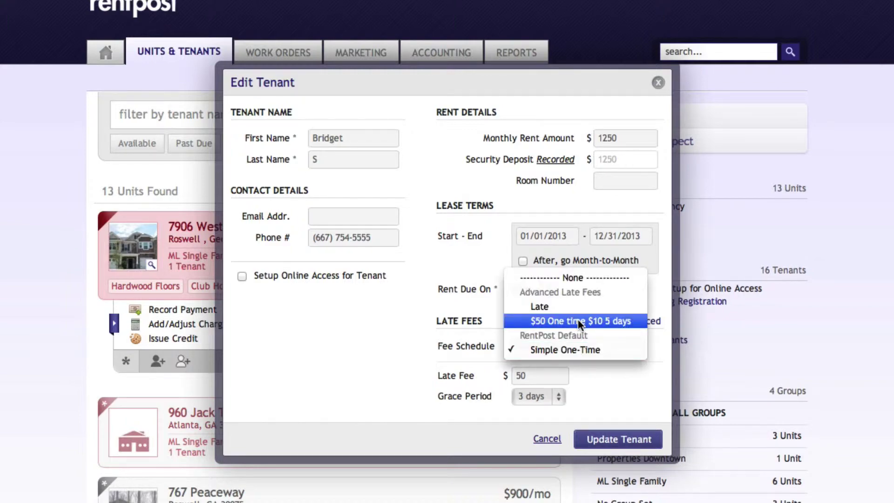
pyautogui.click(577, 320)
pyautogui.click(600, 397)
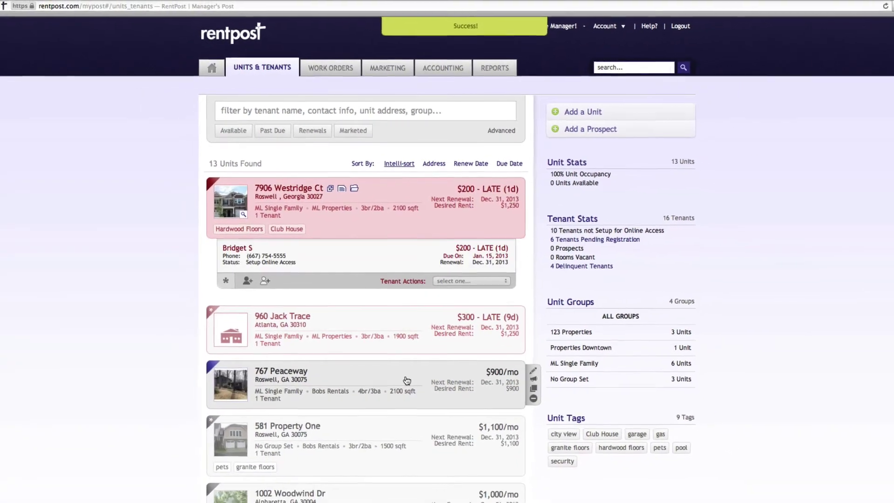
pyautogui.click(406, 380)
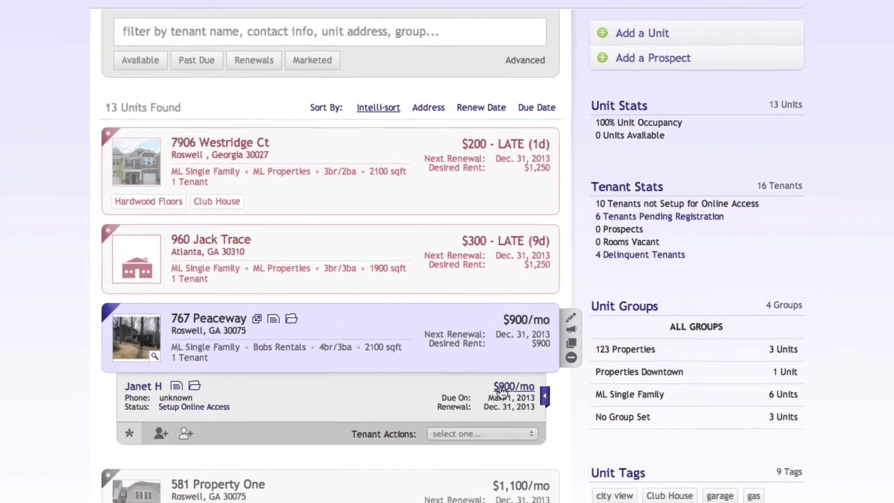
pyautogui.click(521, 366)
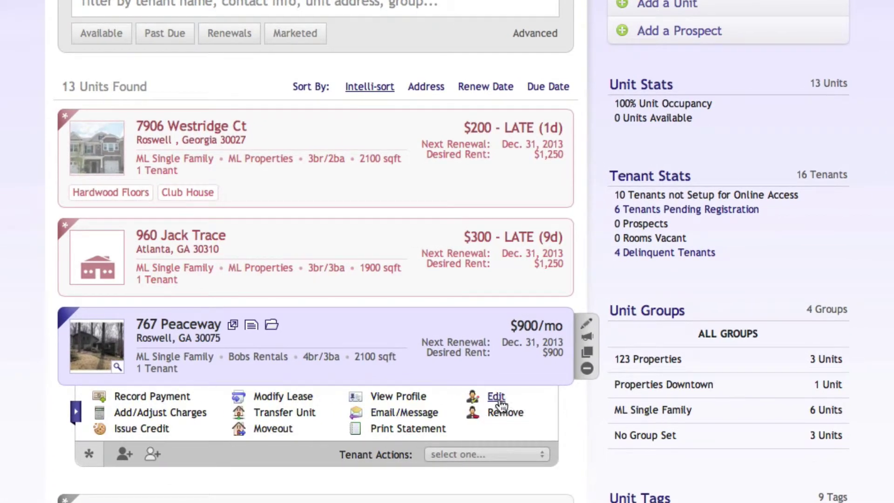
pyautogui.click(496, 396)
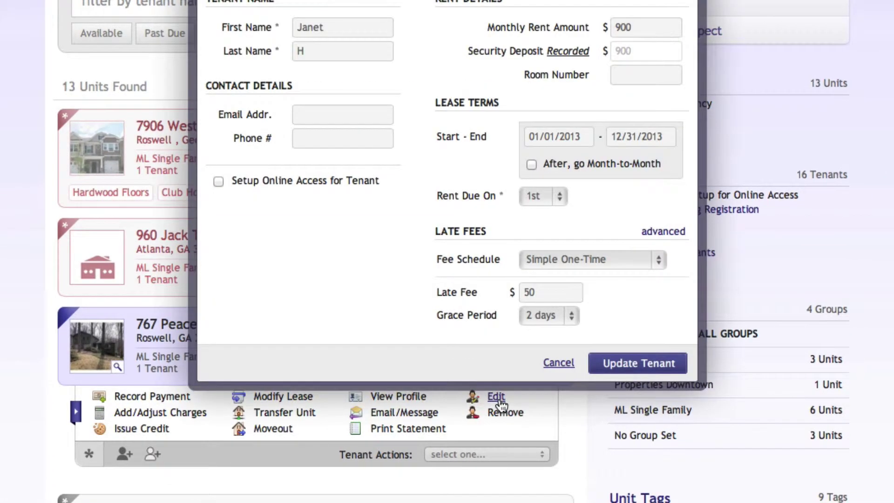
pyautogui.click(625, 262)
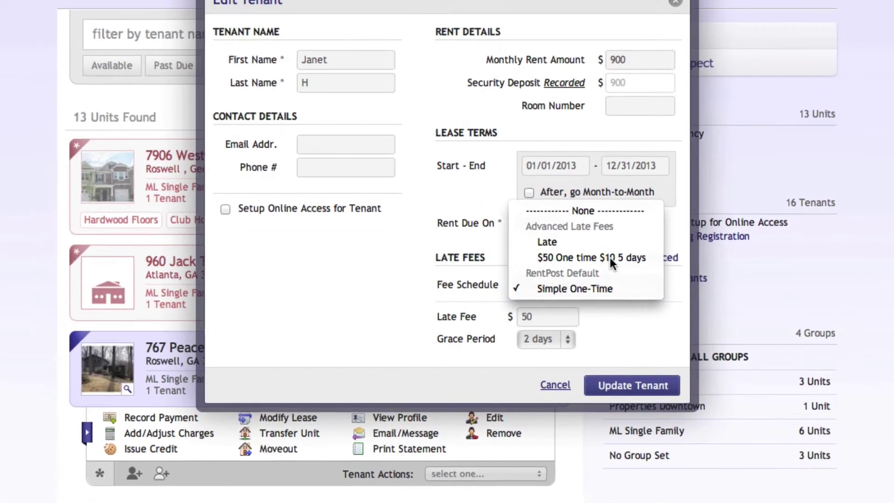
pyautogui.click(605, 243)
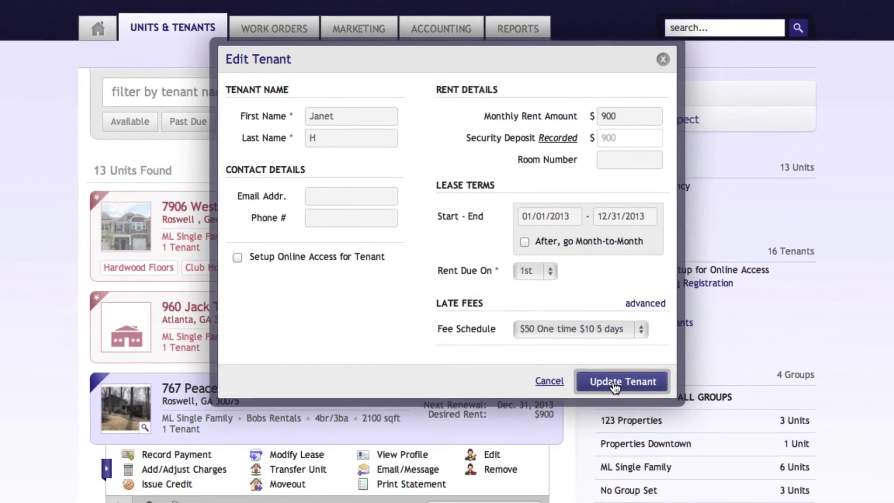
pyautogui.click(615, 387)
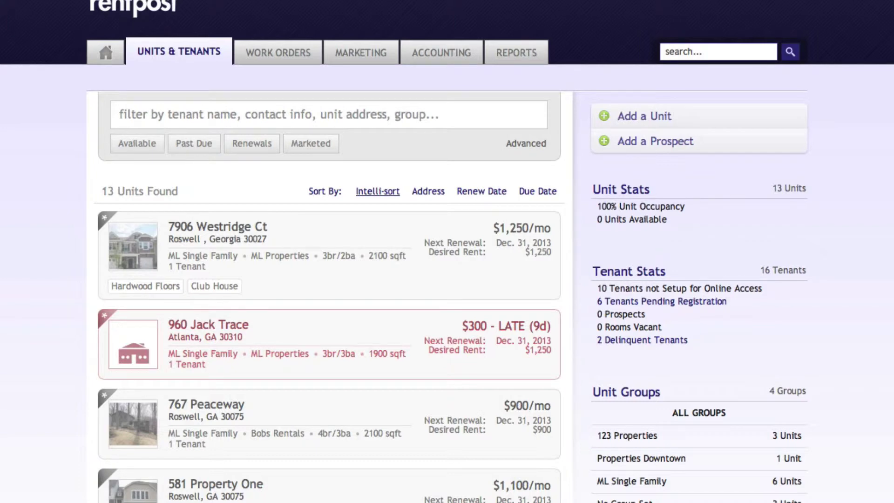
pyautogui.click(358, 246)
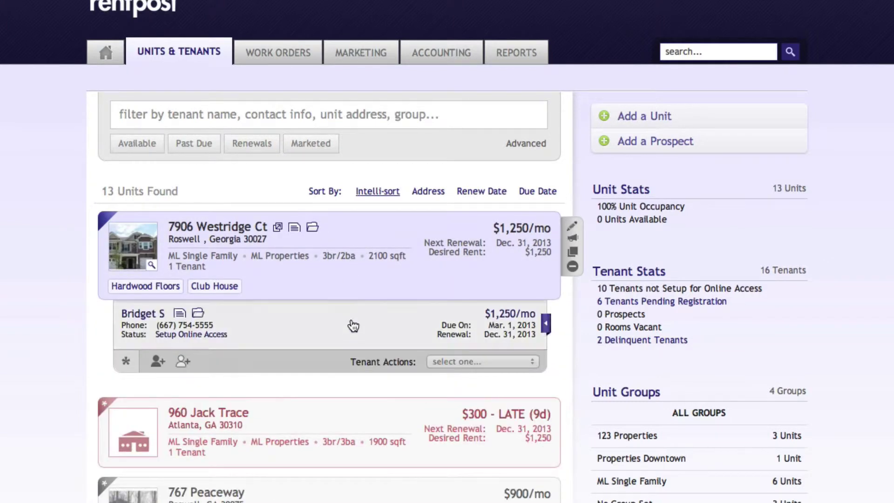
# In the tenant's Add/Adjust Charges, add a new charge line of type 5910: Late Fee
pyautogui.click(545, 324)
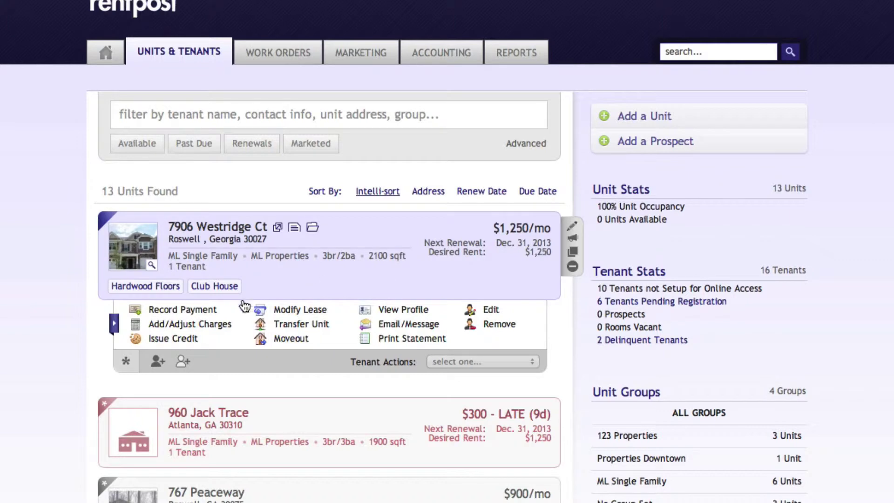
pyautogui.click(166, 327)
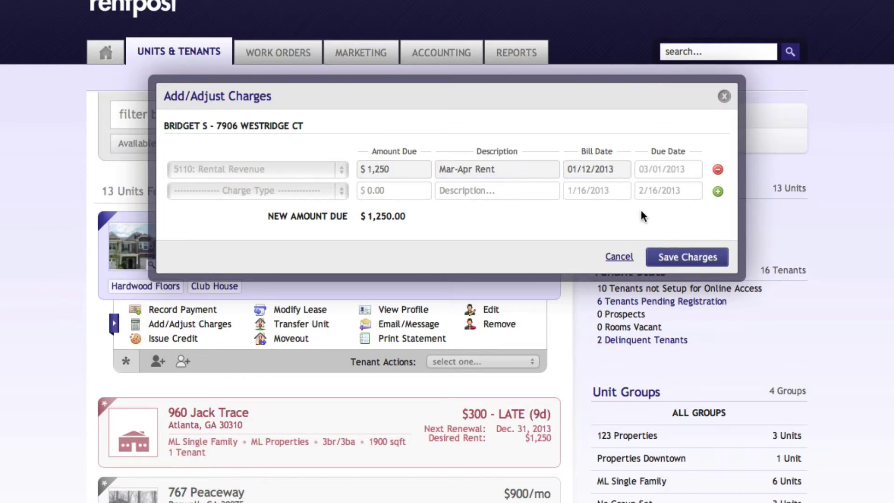
pyautogui.click(717, 191)
pyautogui.click(339, 194)
pyautogui.click(341, 193)
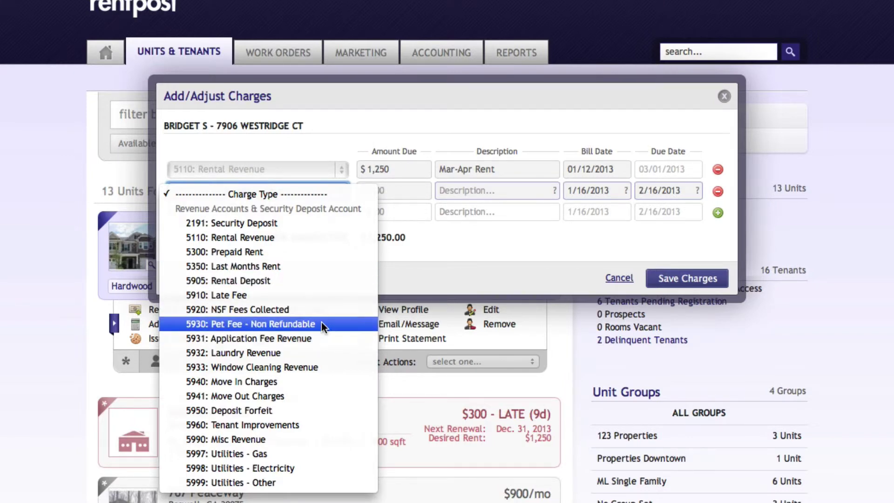
pyautogui.click(324, 290)
# Give the charge amount 50.00, description 'Late Fee', due date 2/16/2013, and save the charges
pyautogui.click(391, 191)
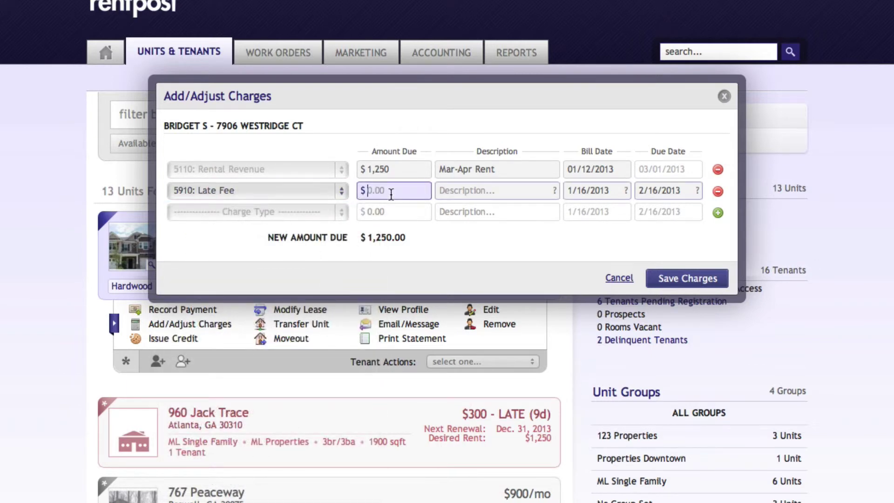
pyautogui.write('50.')
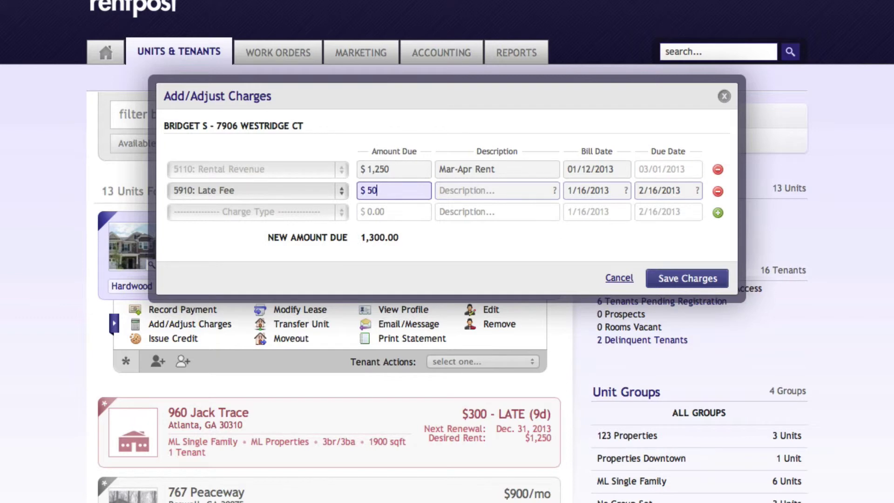
pyautogui.write('00')
pyautogui.click(488, 190)
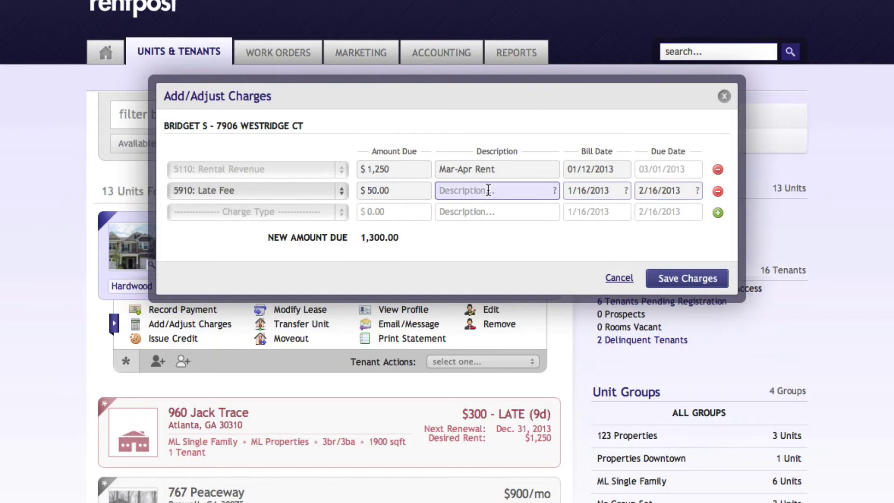
pyautogui.write('Late Fee')
pyautogui.click(616, 189)
pyautogui.click(671, 190)
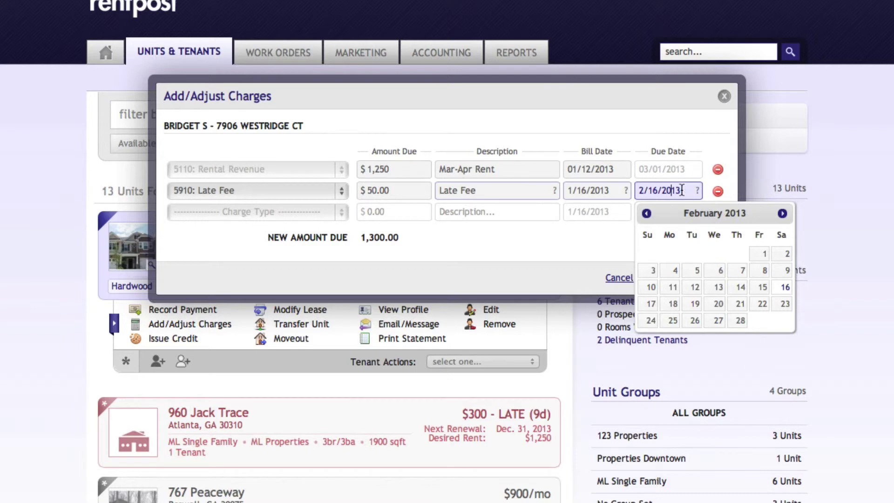
pyautogui.click(608, 235)
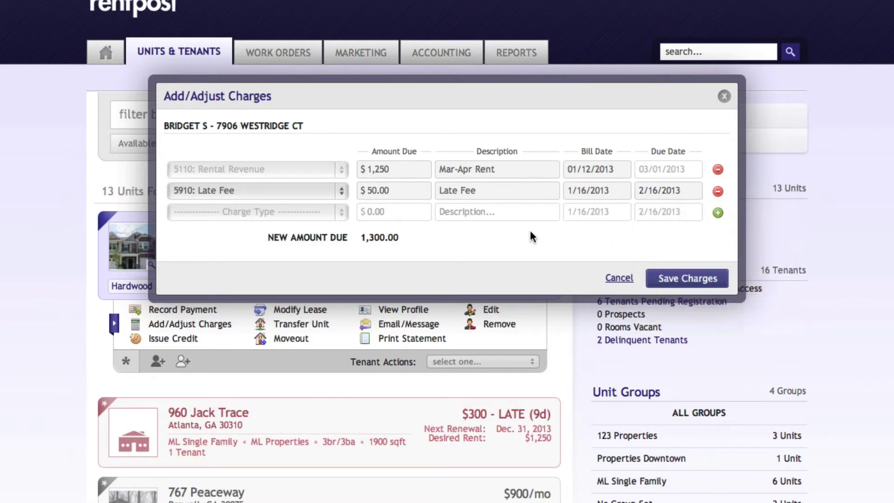
pyautogui.click(698, 278)
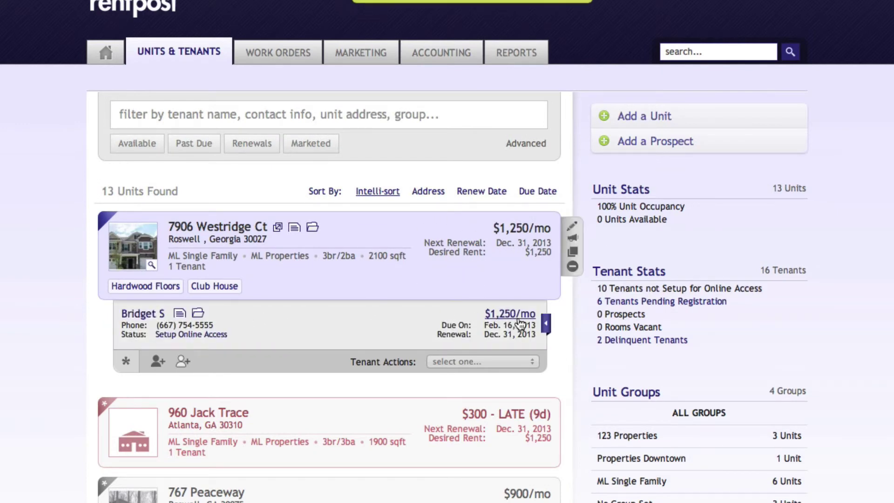
pyautogui.click(544, 328)
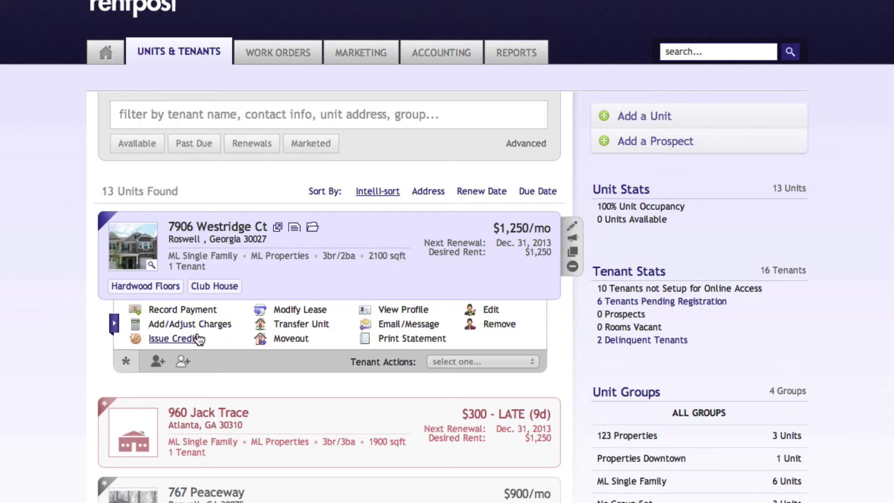
pyautogui.click(184, 310)
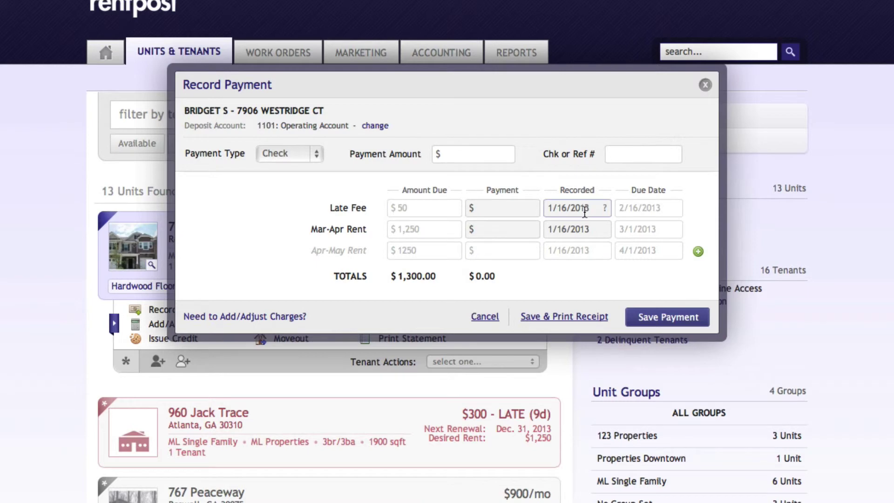
pyautogui.click(440, 153)
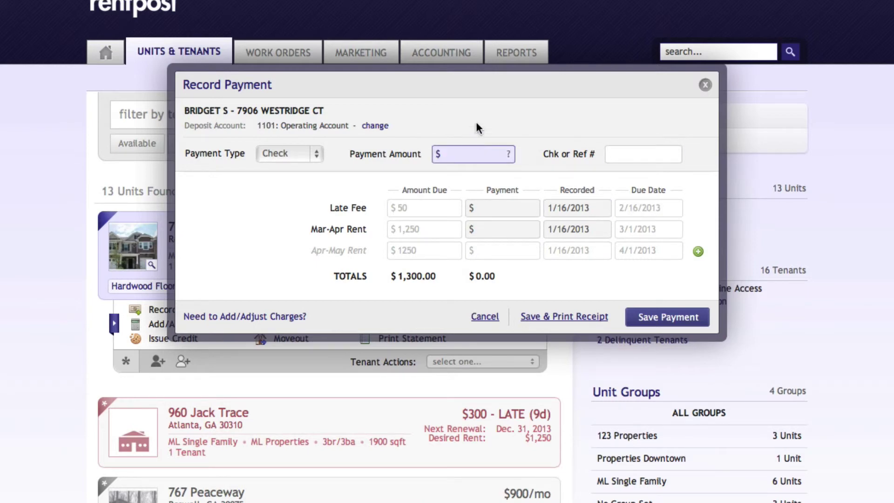
pyautogui.write('50.00')
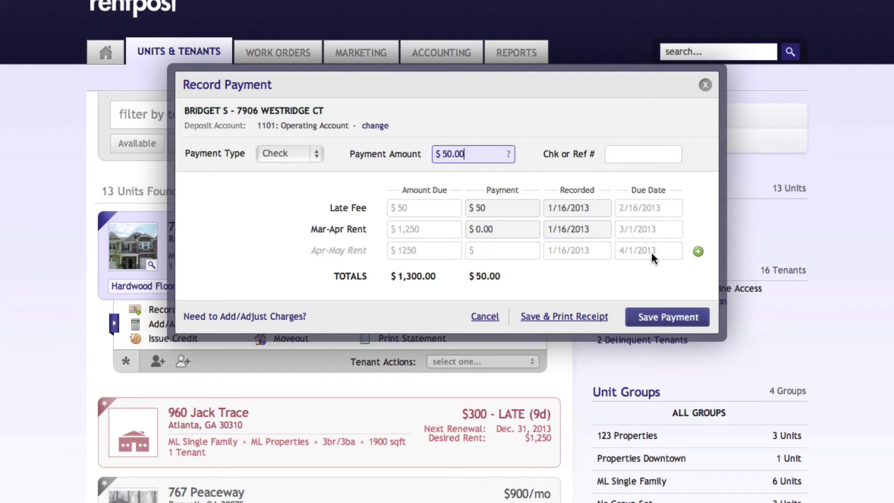
pyautogui.click(670, 316)
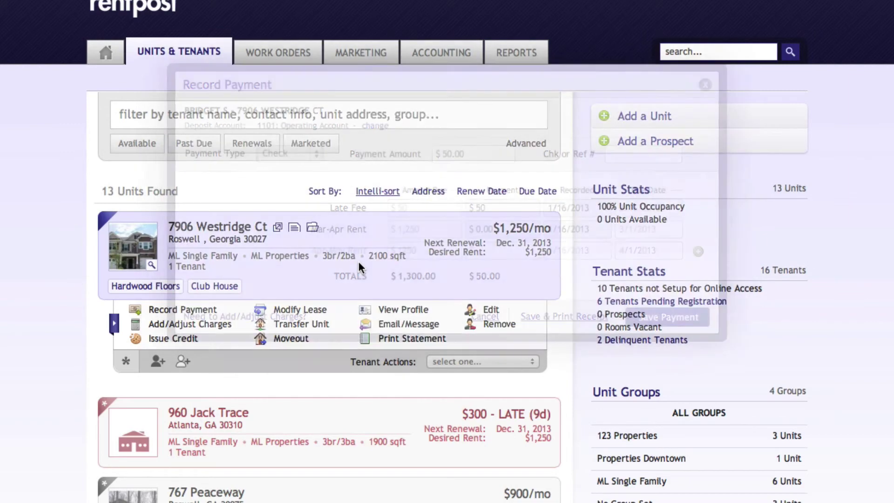